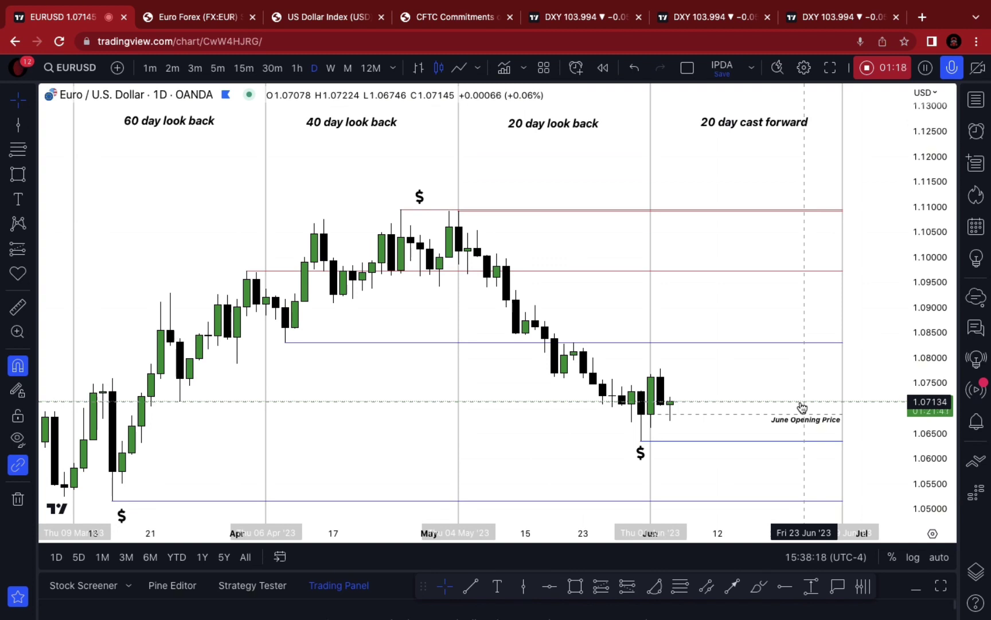
click(759, 586)
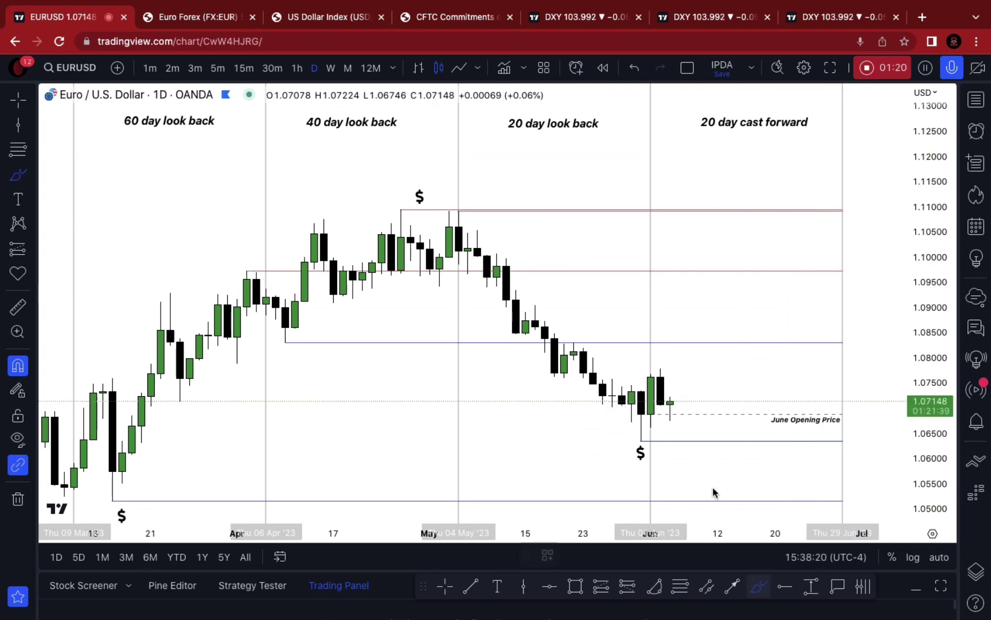
mouse_move(653, 379)
mouse_down()
mouse_move(686, 454)
mouse_move(765, 222)
mouse_up()
click(634, 68)
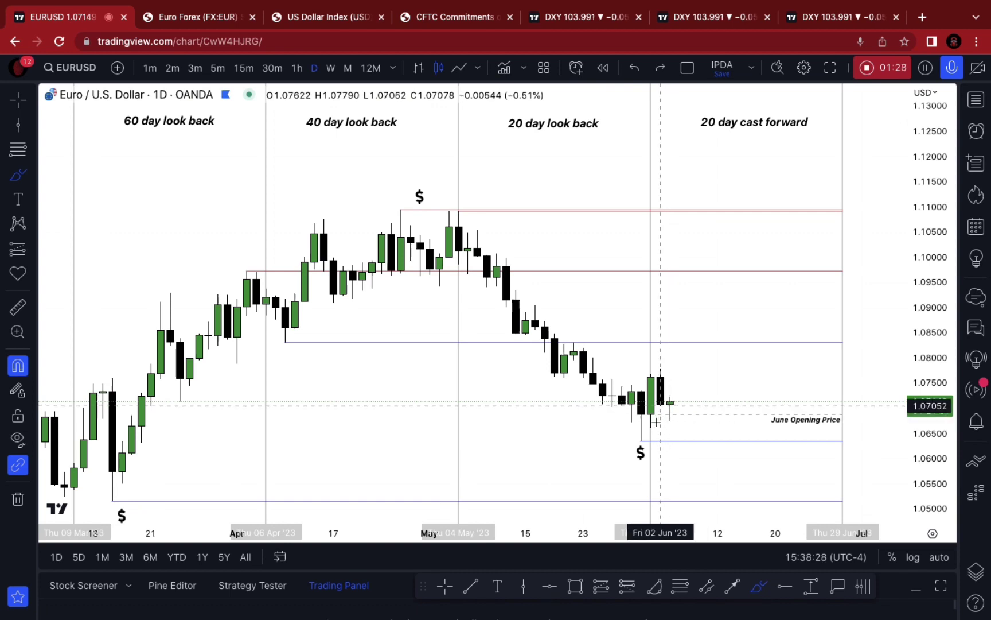
mouse_move(655, 425)
mouse_down()
mouse_move(690, 330)
mouse_move(756, 514)
mouse_up()
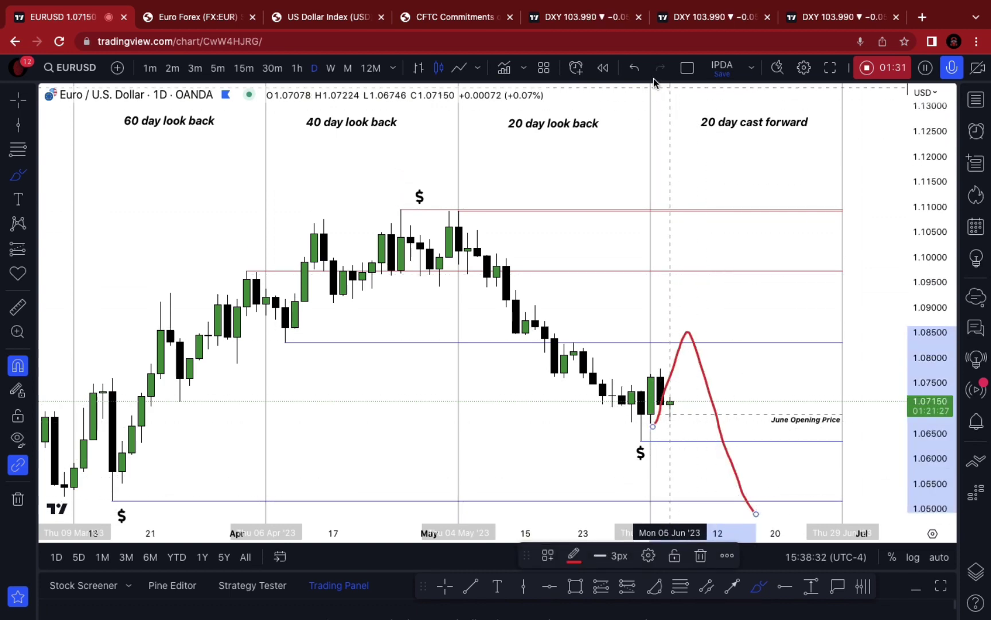
click(630, 72)
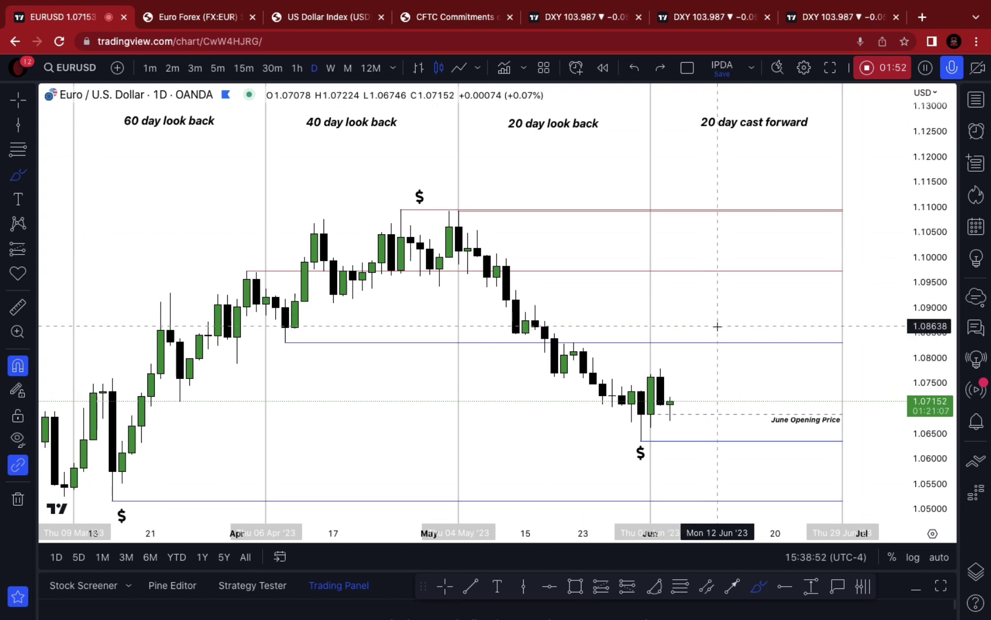
click(214, 20)
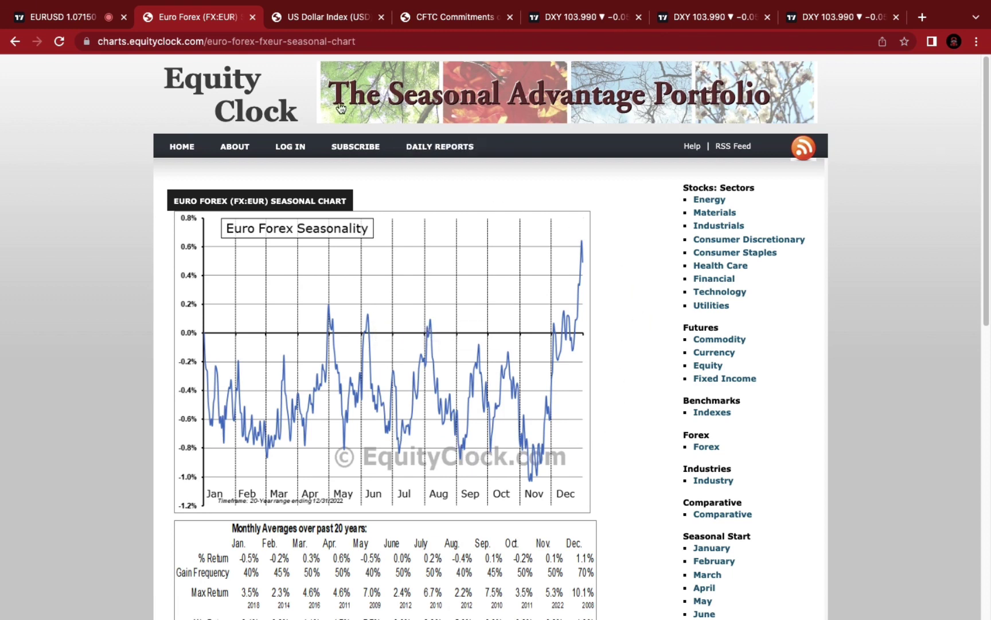
Compare the US Dollar Index and Euro Forex seasonal charts, then return to the EURUSD chart.
click(305, 20)
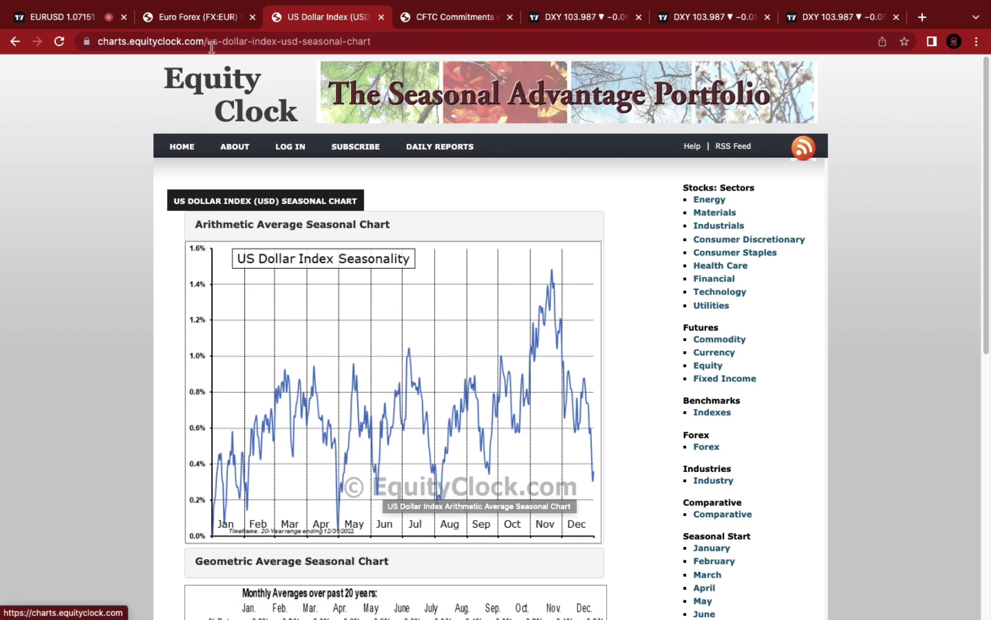
click(206, 23)
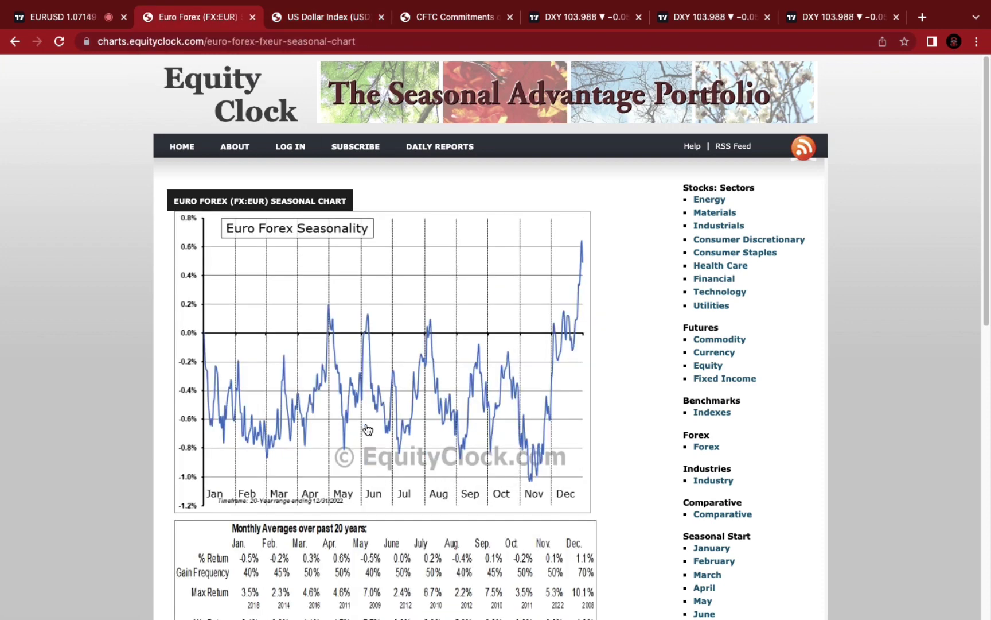
click(304, 20)
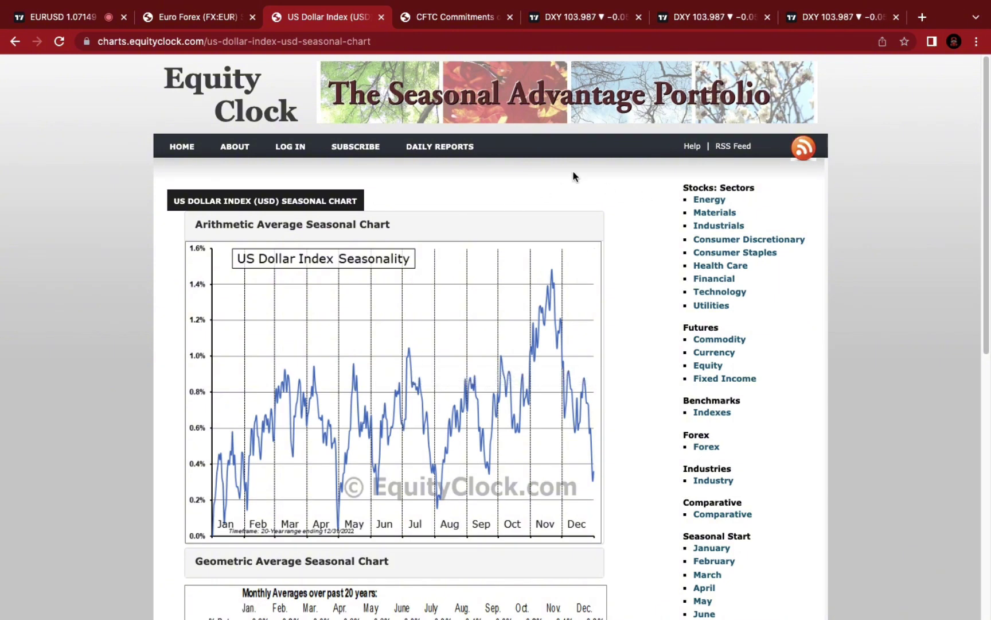
click(40, 17)
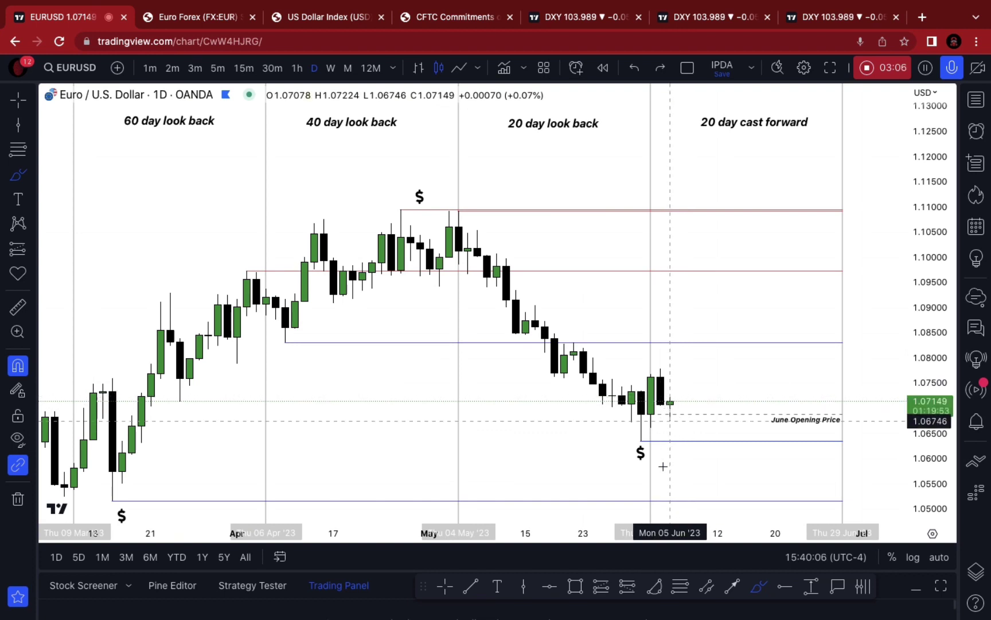
Draw a flat red level line from the May 30 candle into mid-June.
click(471, 585)
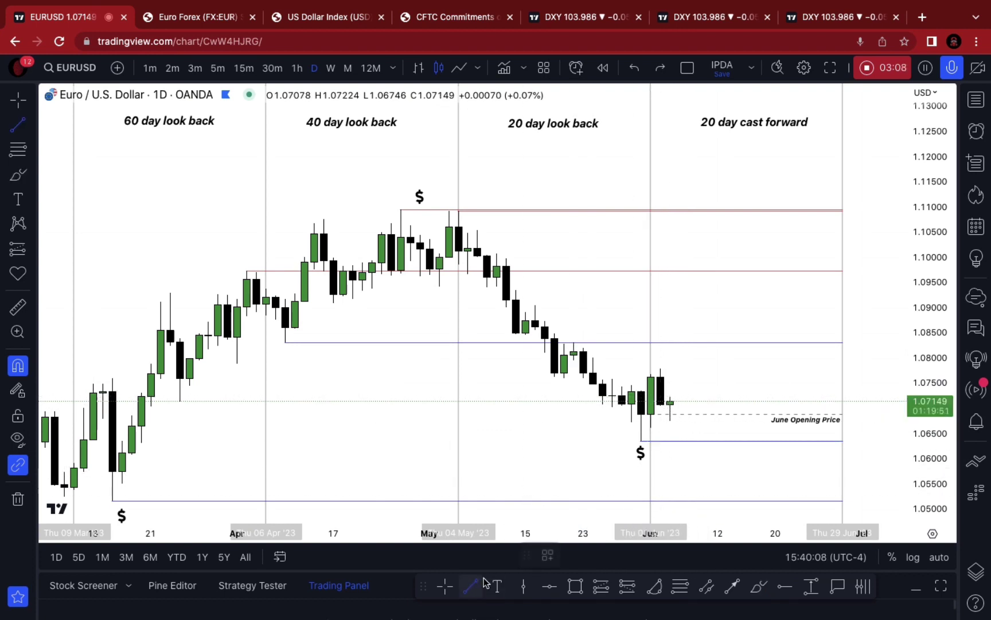
click(631, 384)
click(728, 385)
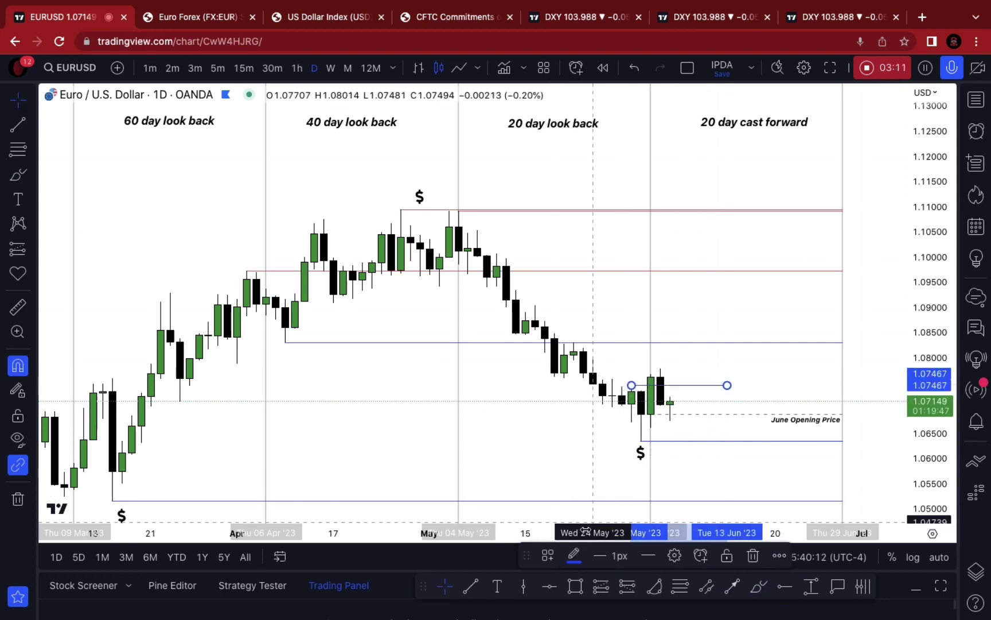
click(574, 557)
click(607, 565)
click(723, 373)
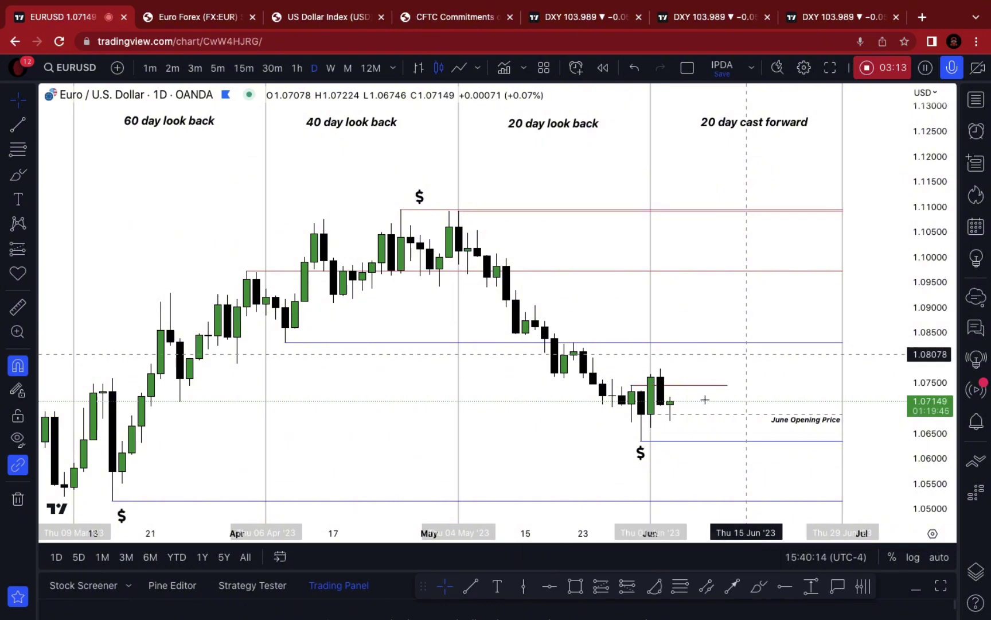
Place a warning triangle icon just above the red level line.
click(33, 276)
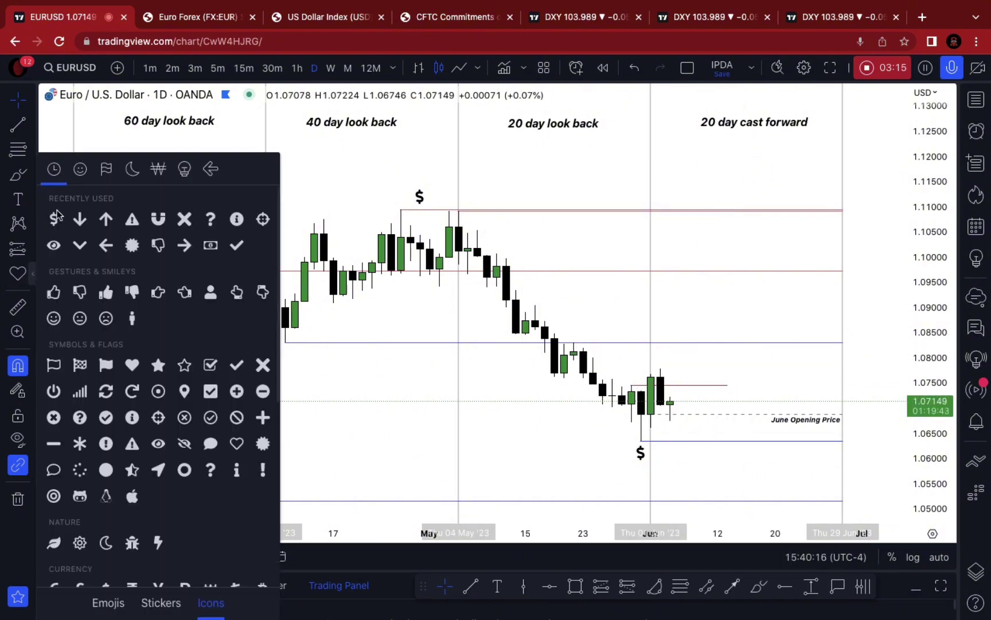
click(131, 219)
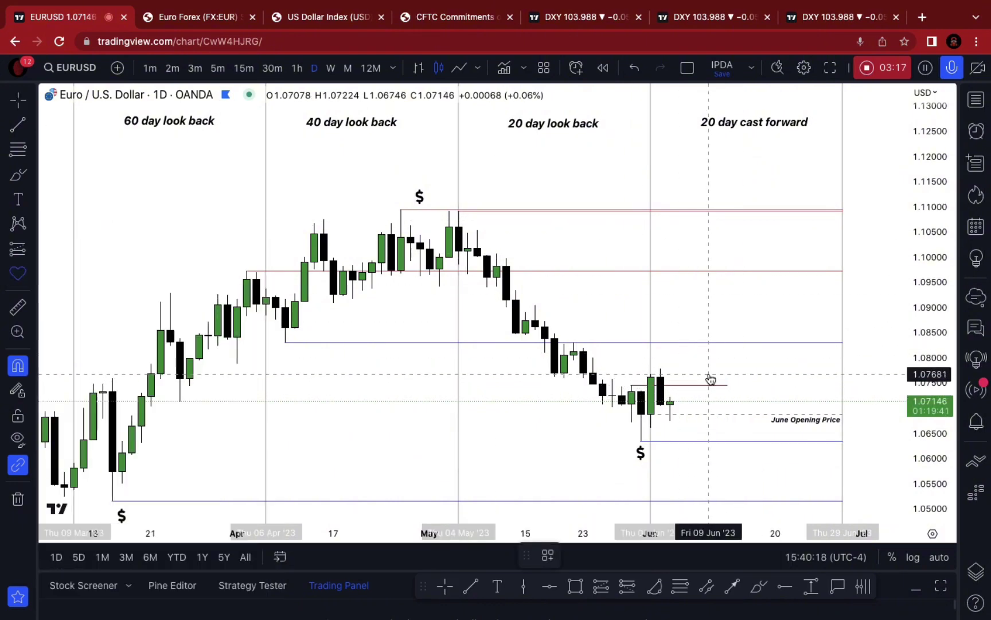
click(708, 374)
click(771, 380)
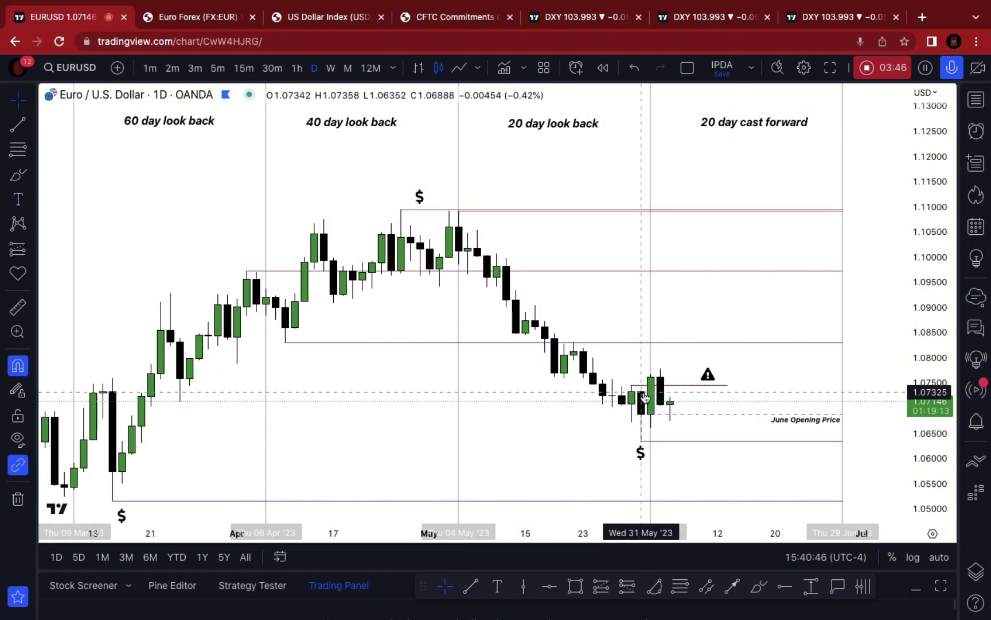
click(707, 379)
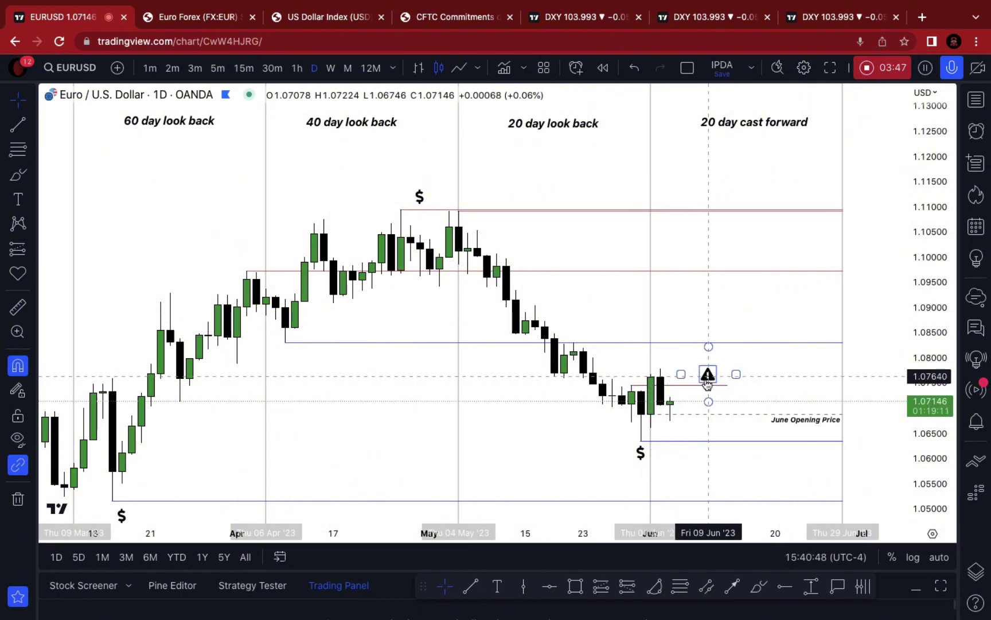
click(691, 405)
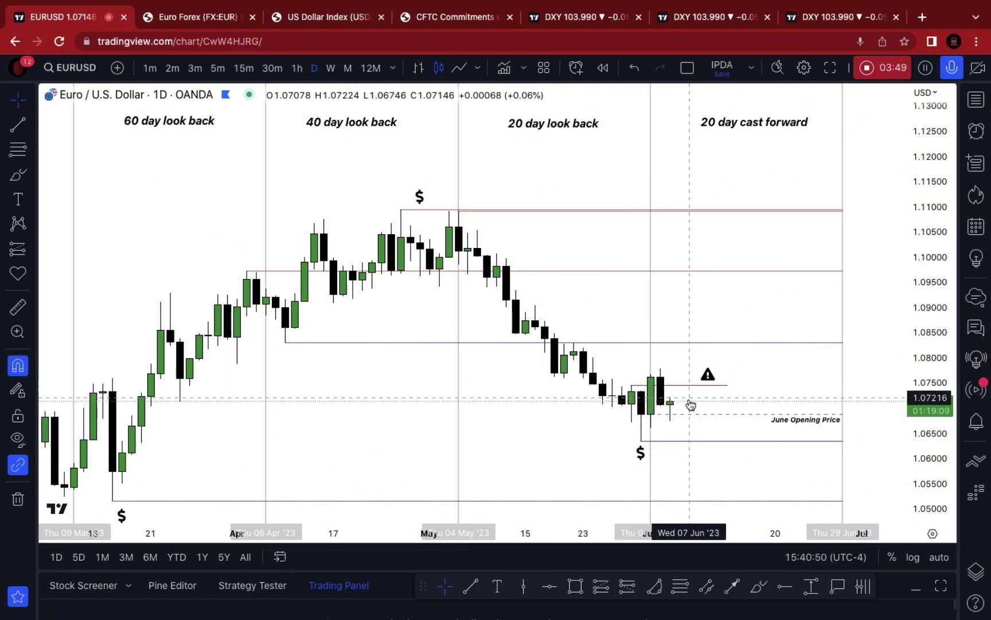
Check the blue level line, then draw a small pink projection box beside the June candles.
click(642, 441)
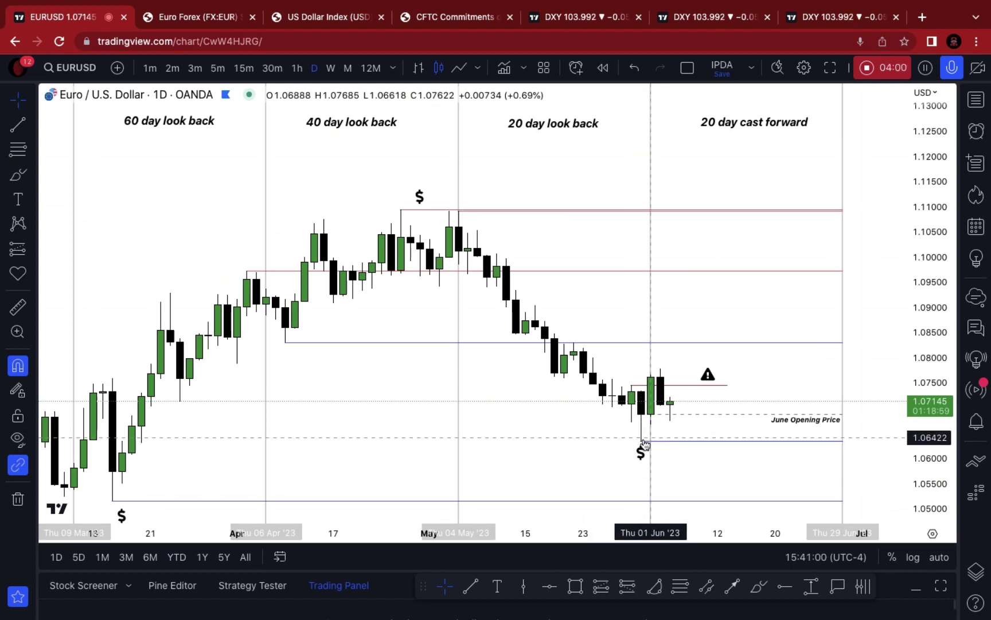
click(642, 440)
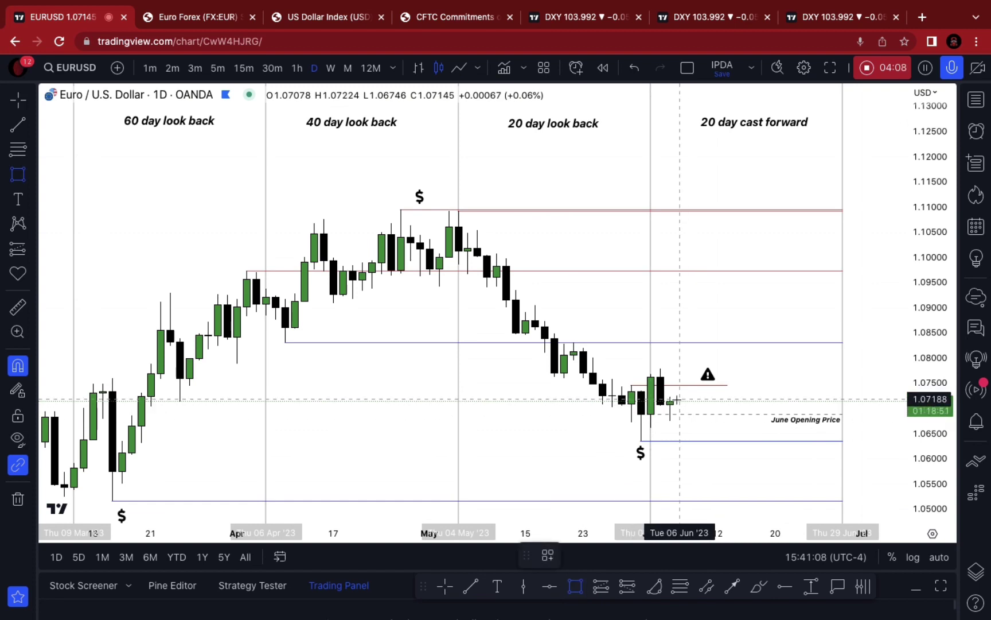
drag(679, 400, 689, 371)
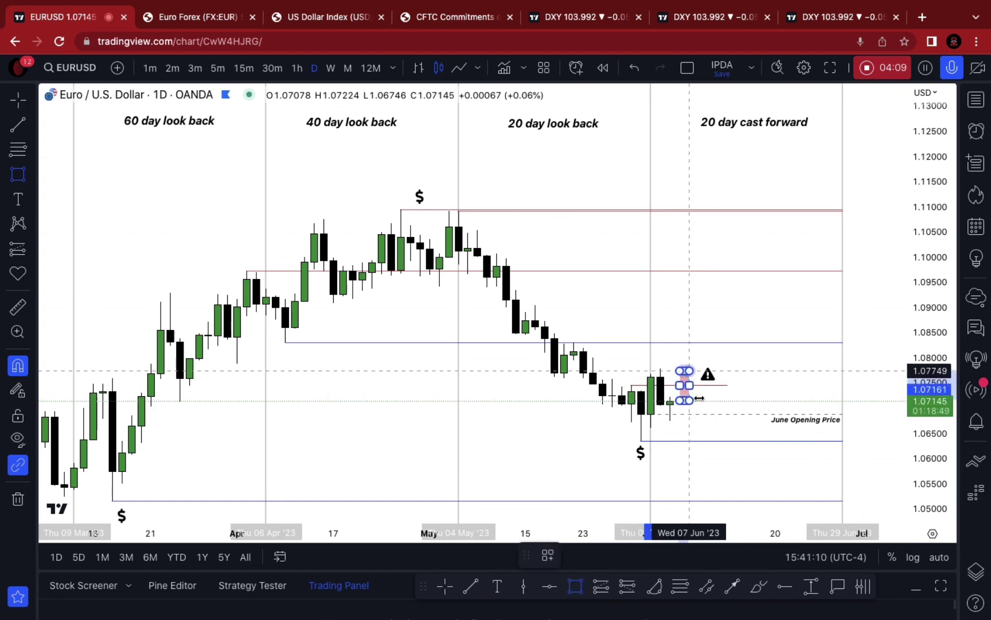
click(665, 422)
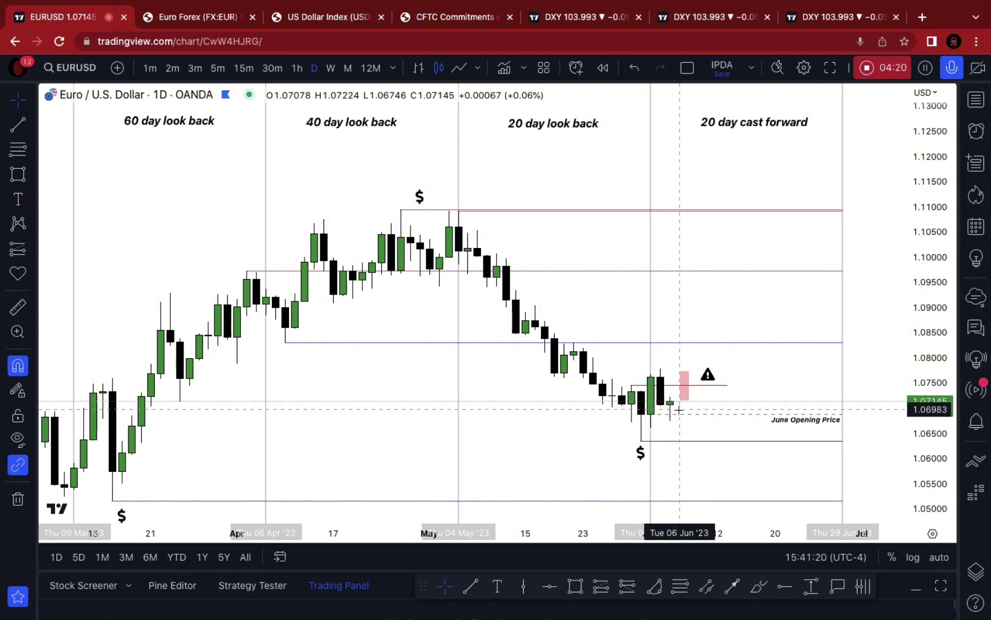
Inspect the pink box and the warning icon by selecting each in turn.
click(680, 400)
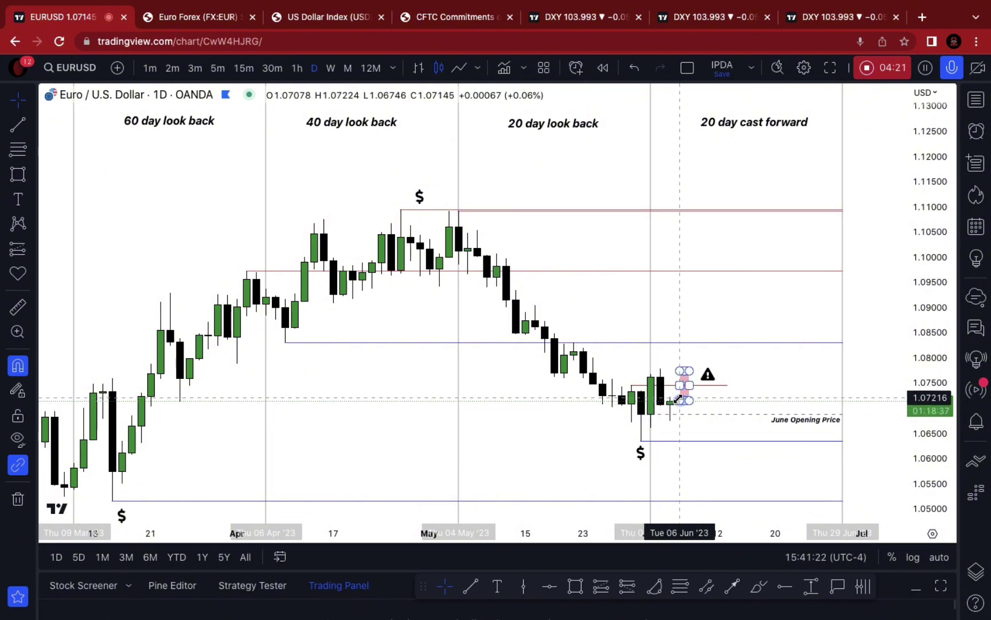
click(695, 367)
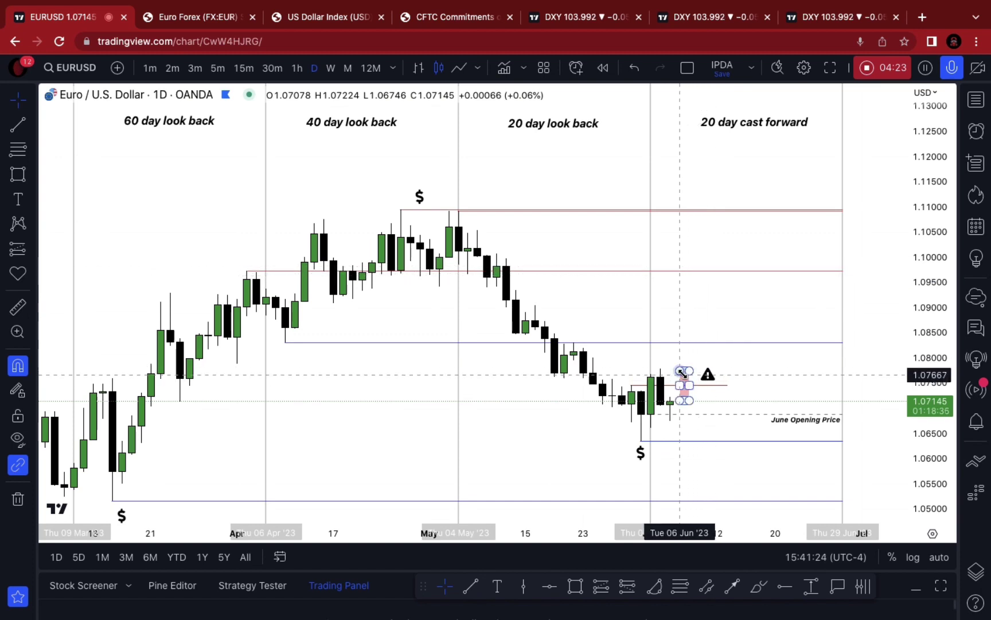
click(689, 381)
click(692, 390)
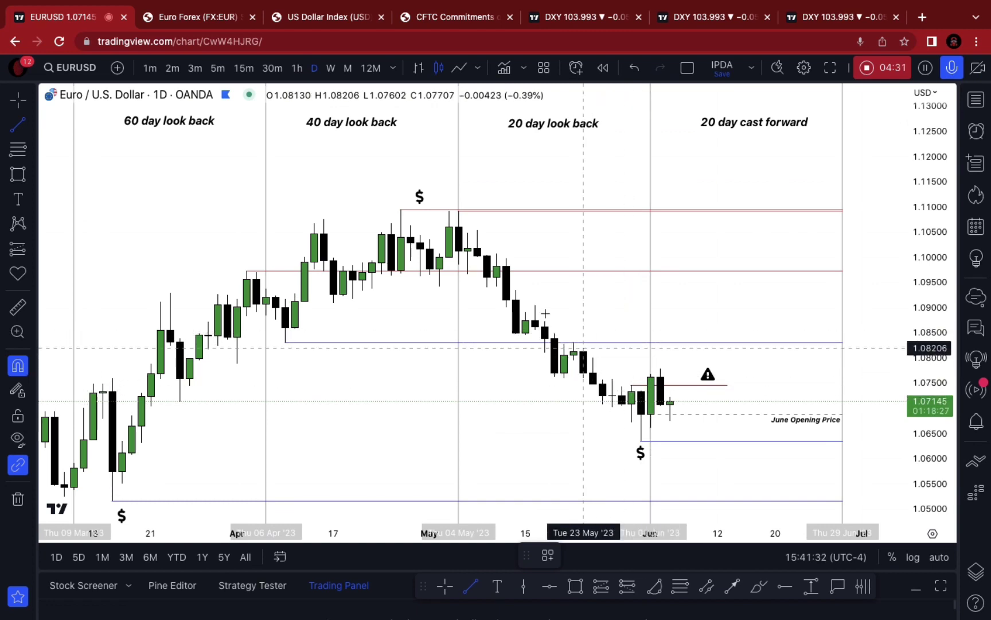
Draw horizontal level lines rightward from the swing highs at 1.08313, 1.09048 and 1.10538.
click(575, 339)
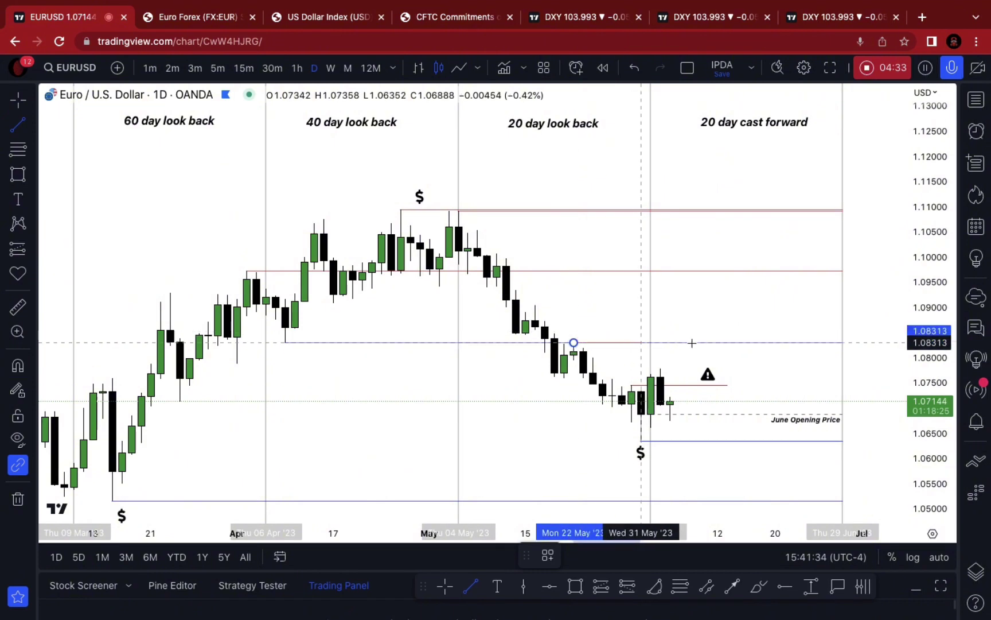
click(717, 345)
click(691, 360)
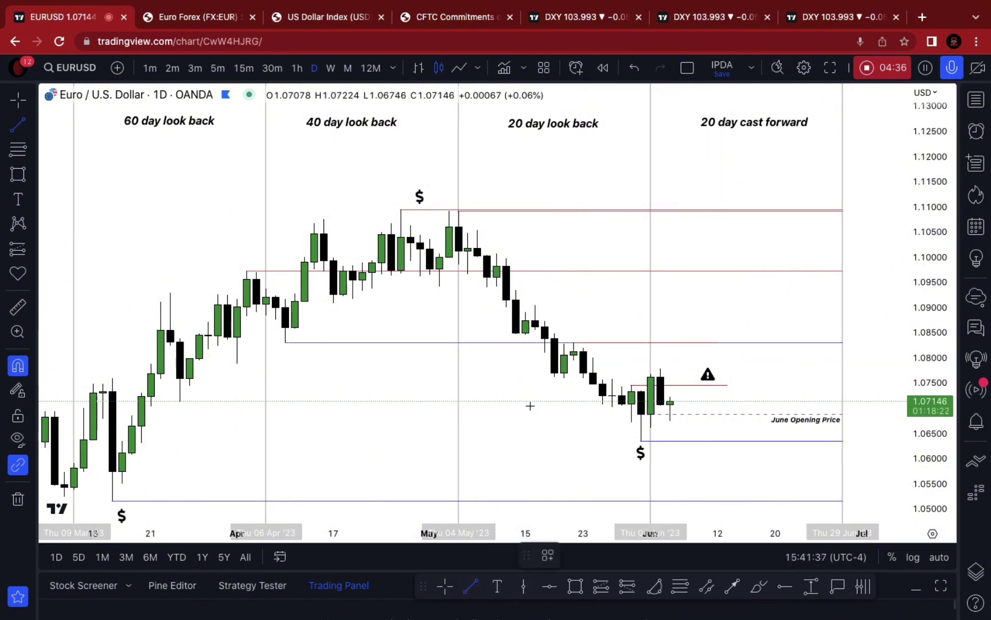
click(535, 305)
click(725, 315)
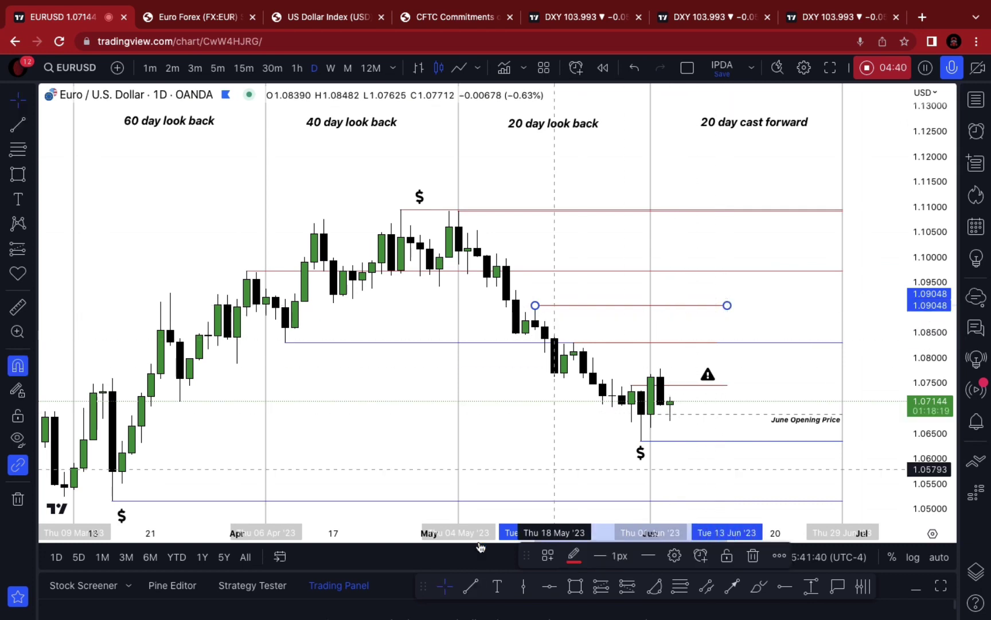
click(487, 287)
click(477, 230)
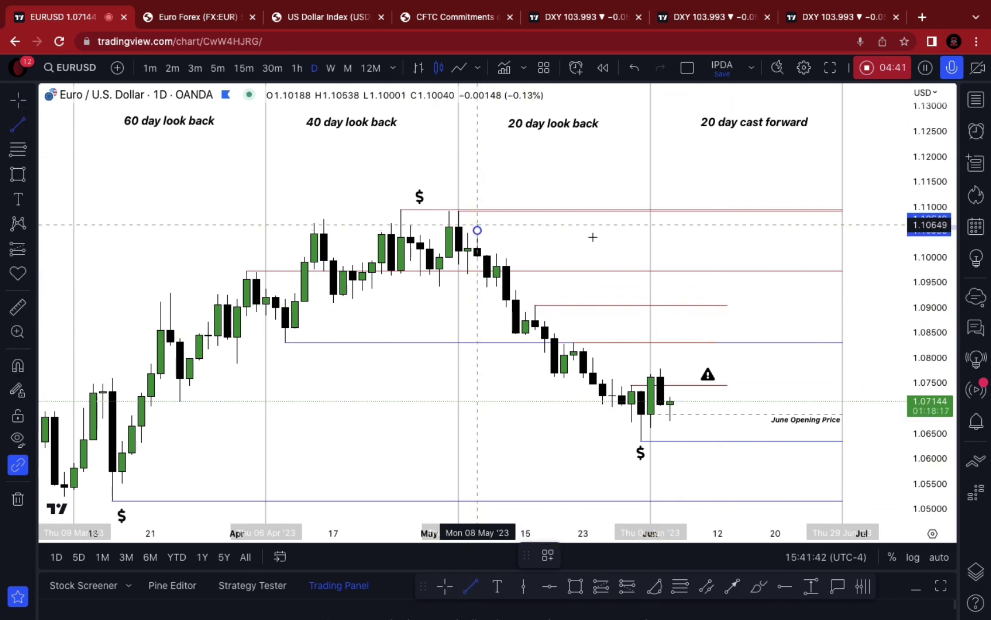
click(734, 255)
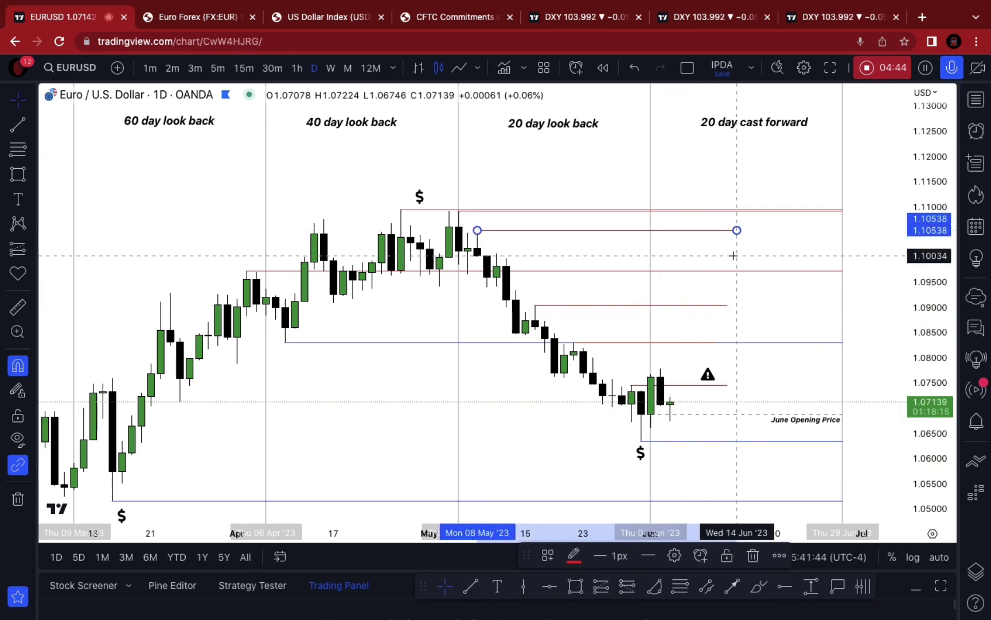
click(676, 414)
click(668, 427)
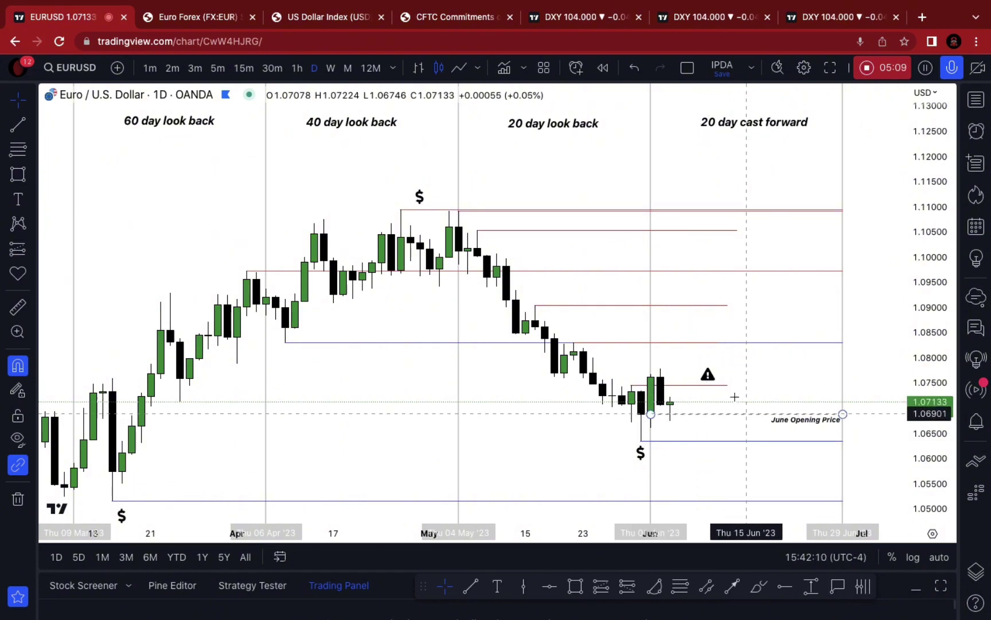
Shift the warning triangle a few pixels, then change the chart symbol to DXY.
click(709, 377)
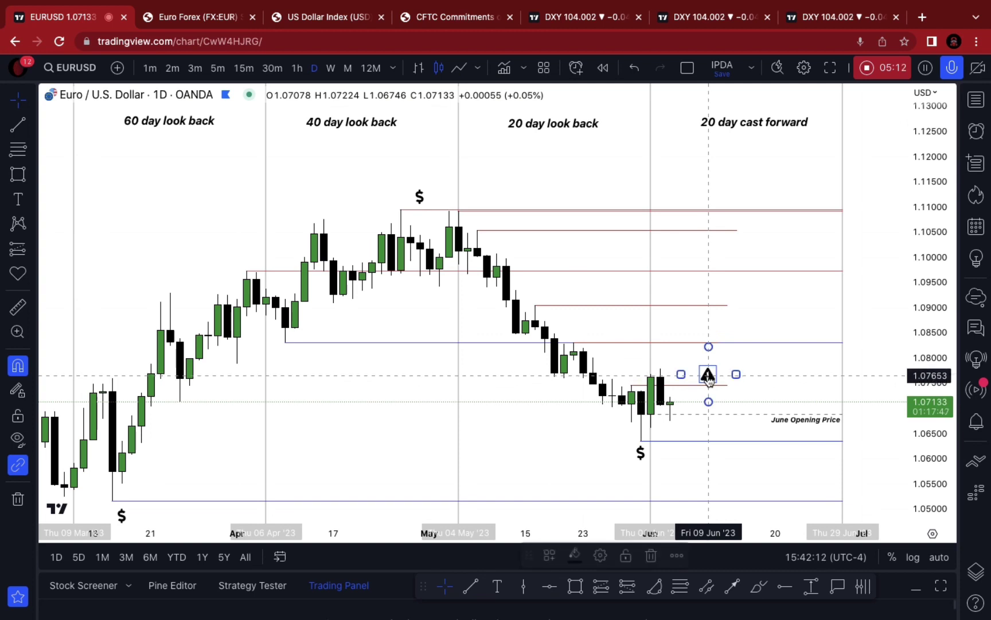
drag(709, 377, 708, 373)
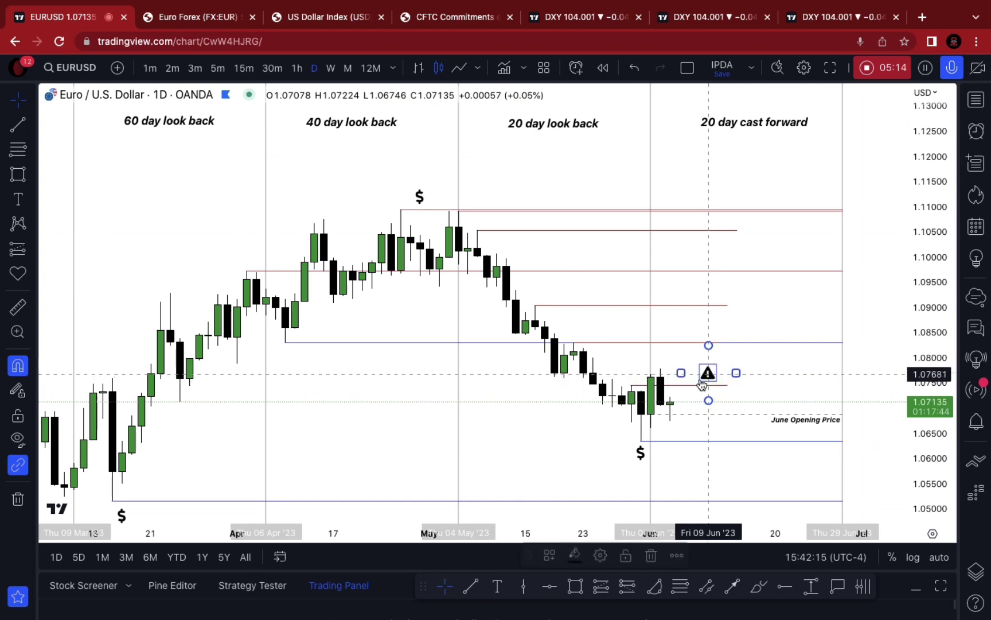
click(763, 394)
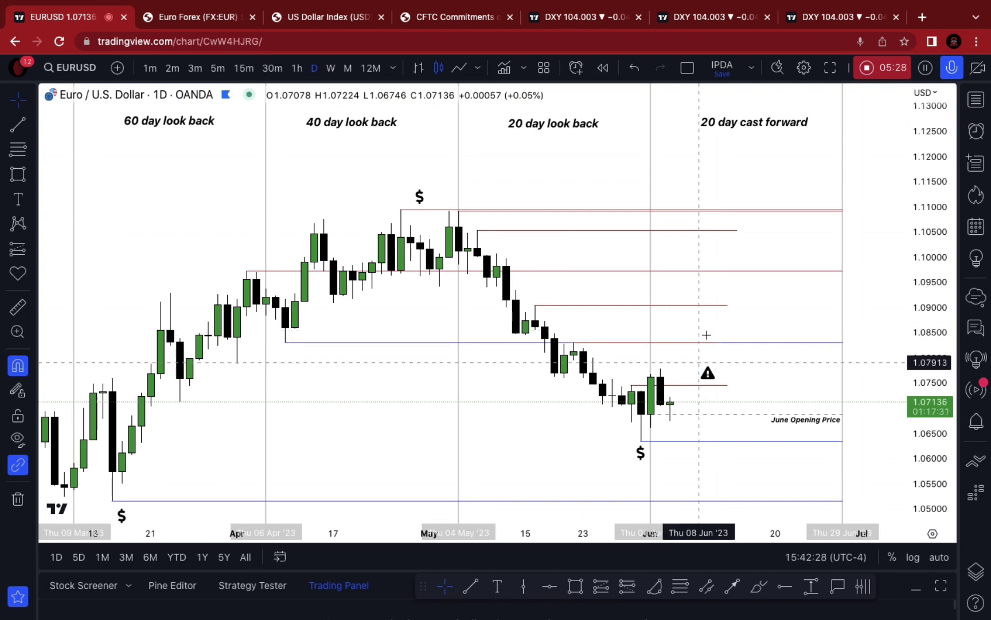
click(708, 373)
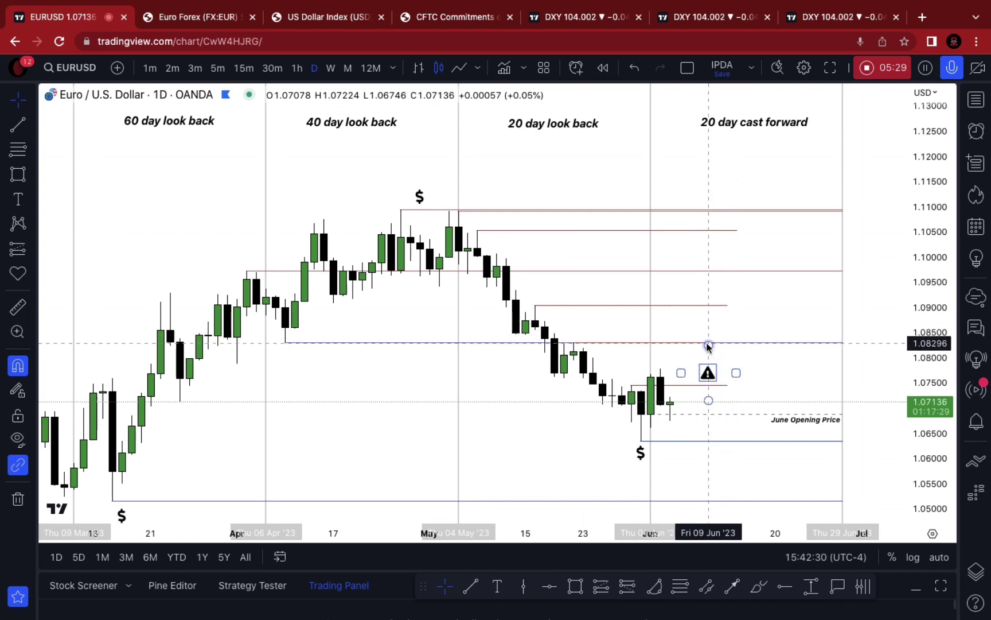
click(874, 358)
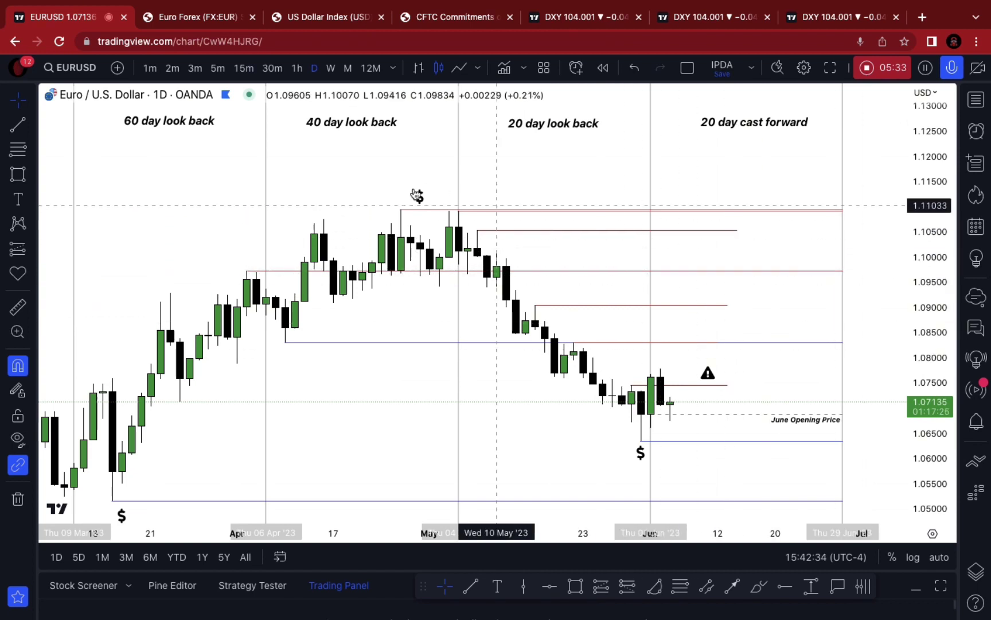
key(space)
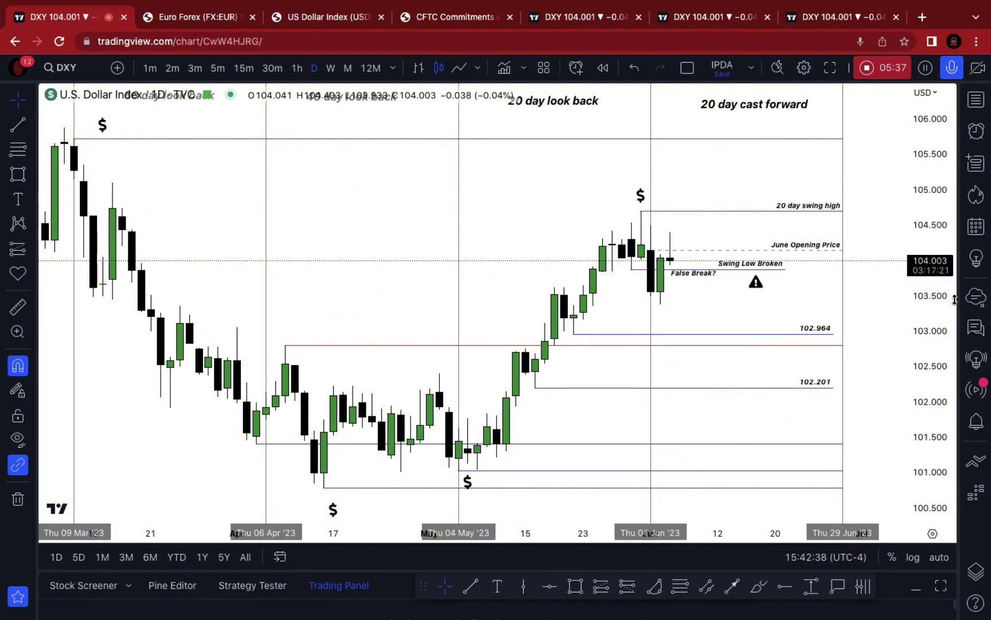
Compress the DXY price scale so every look-back label and level line fits.
drag(941, 333, 940, 373)
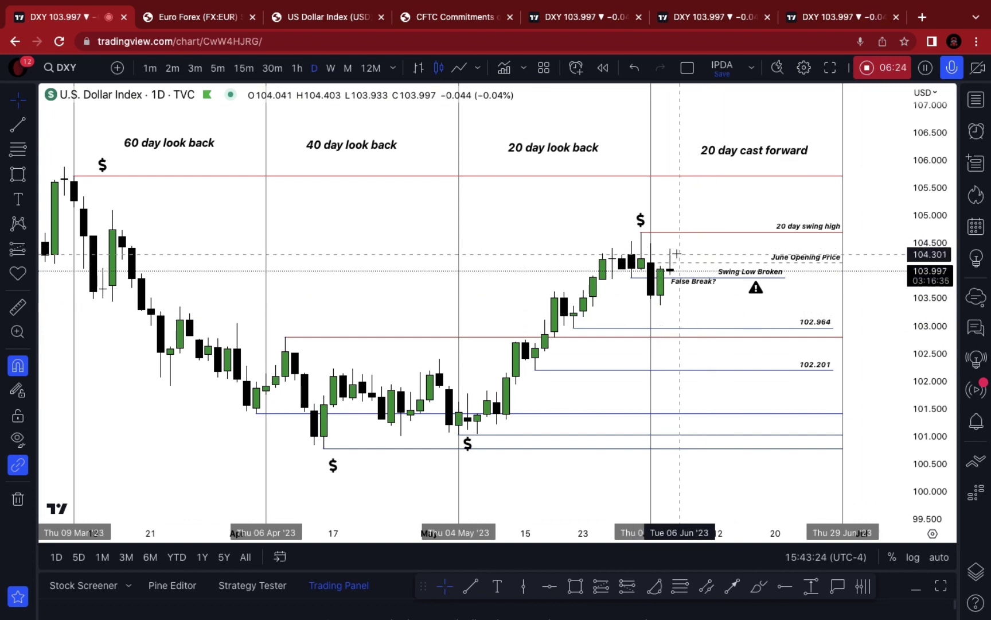
Delete the 'False Break?' note and draw a small pink box after the latest candles.
click(708, 287)
key(Delete)
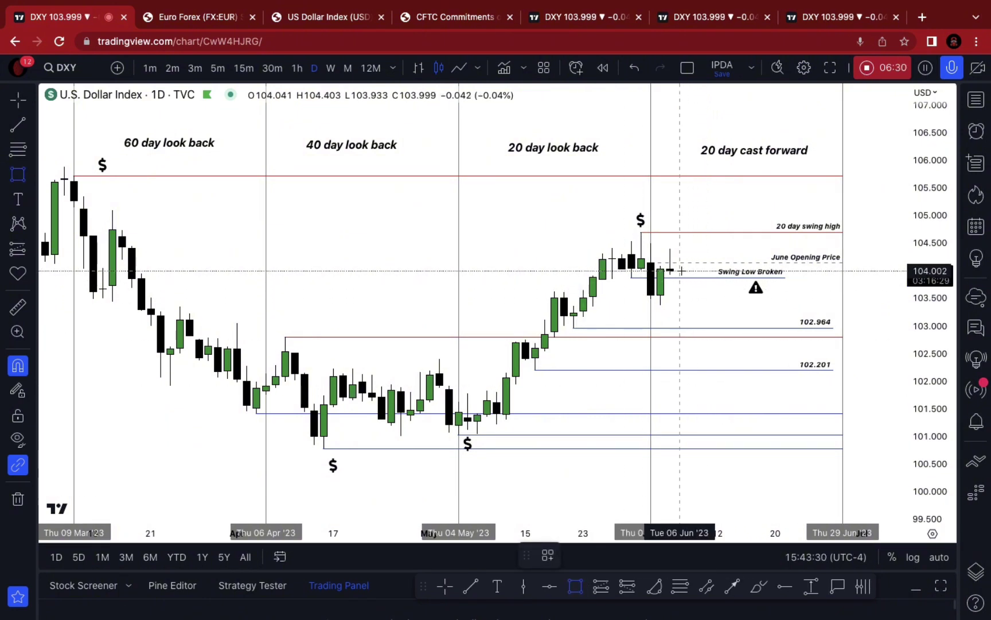
mouse_move(679, 270)
mouse_down()
mouse_move(699, 273)
mouse_move(690, 296)
mouse_up()
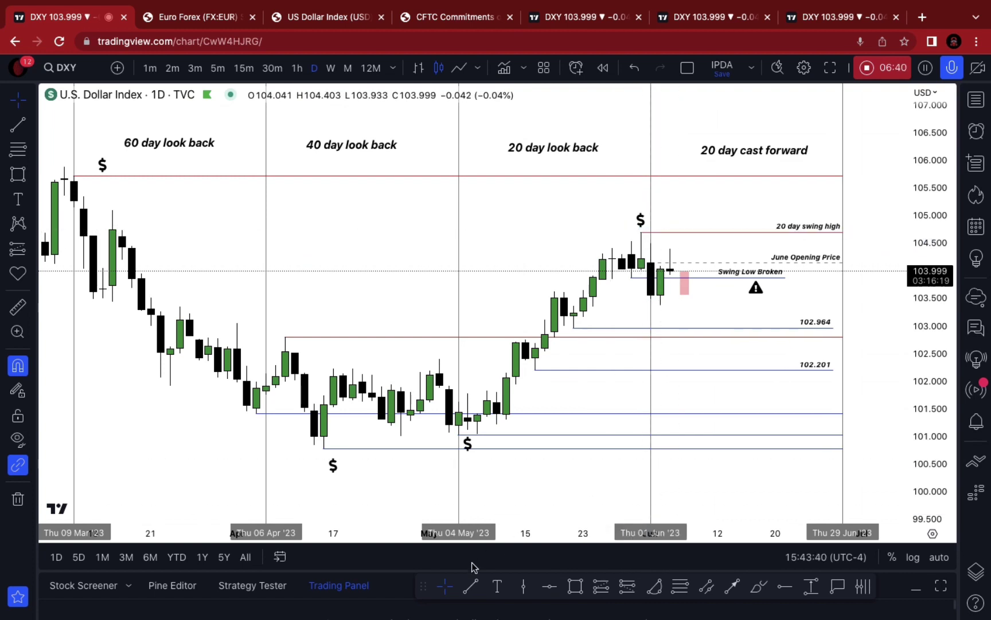
Draw a short trend line at the 104.4 level beside the June candles.
click(474, 585)
click(670, 248)
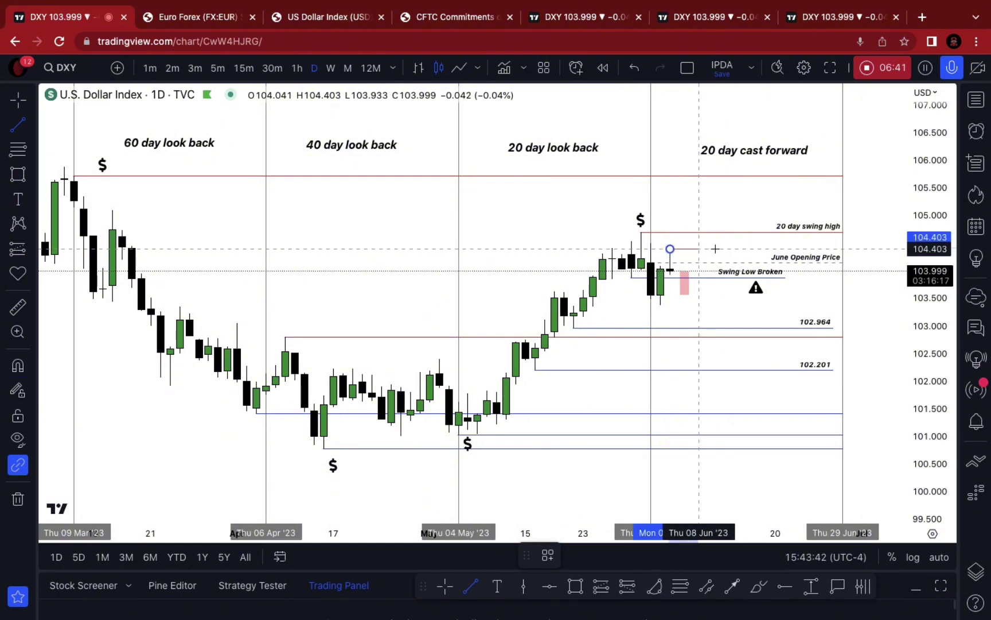
click(718, 248)
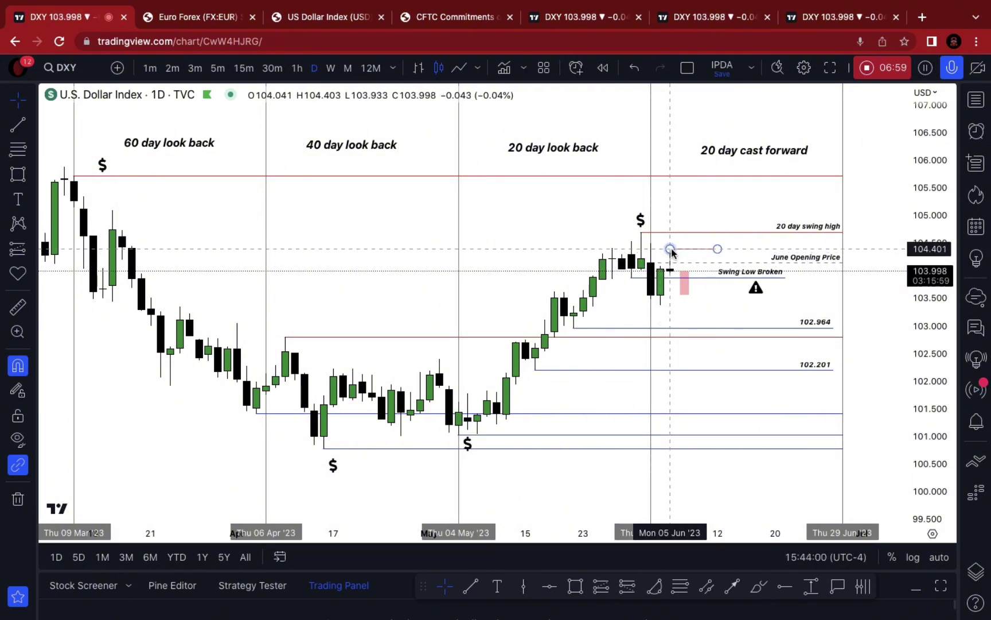
click(687, 294)
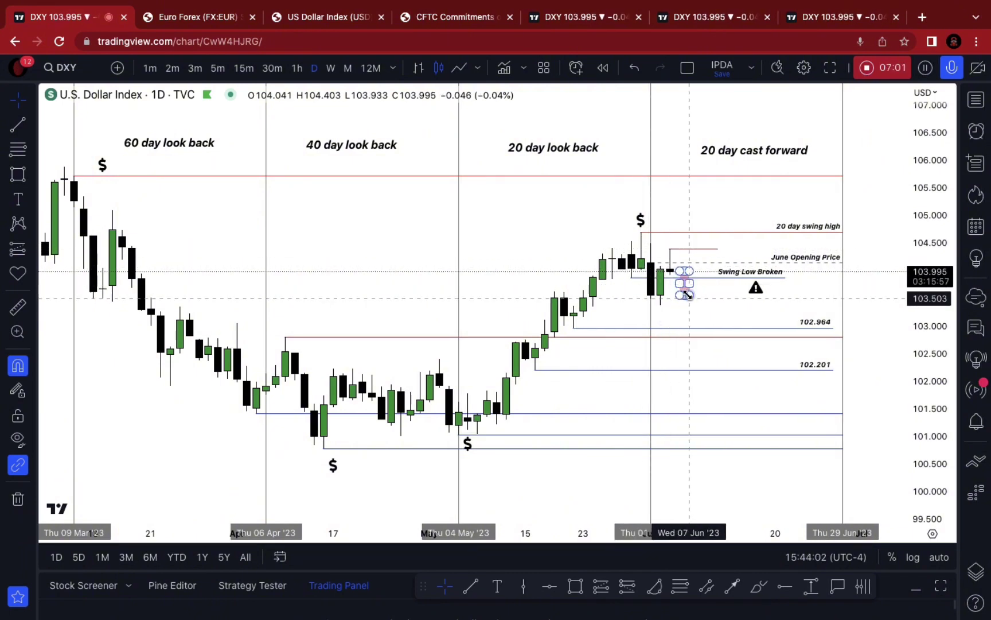